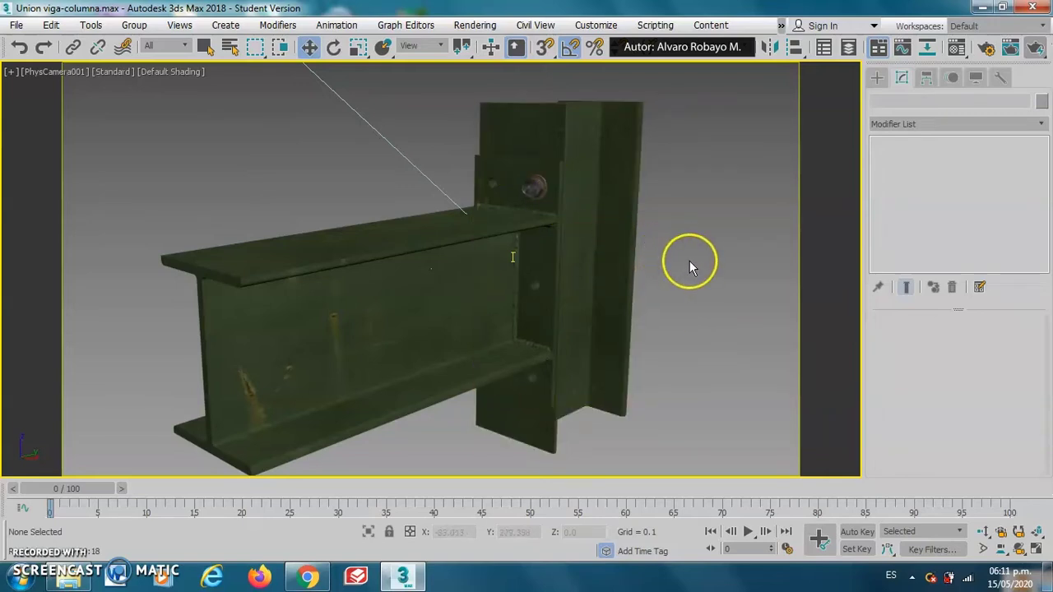
# - Switch the viewport from the camera to an orthographic view and examine the nut and washer on the connection plate
pyautogui.click(41, 73)
pyautogui.click(92, 144)
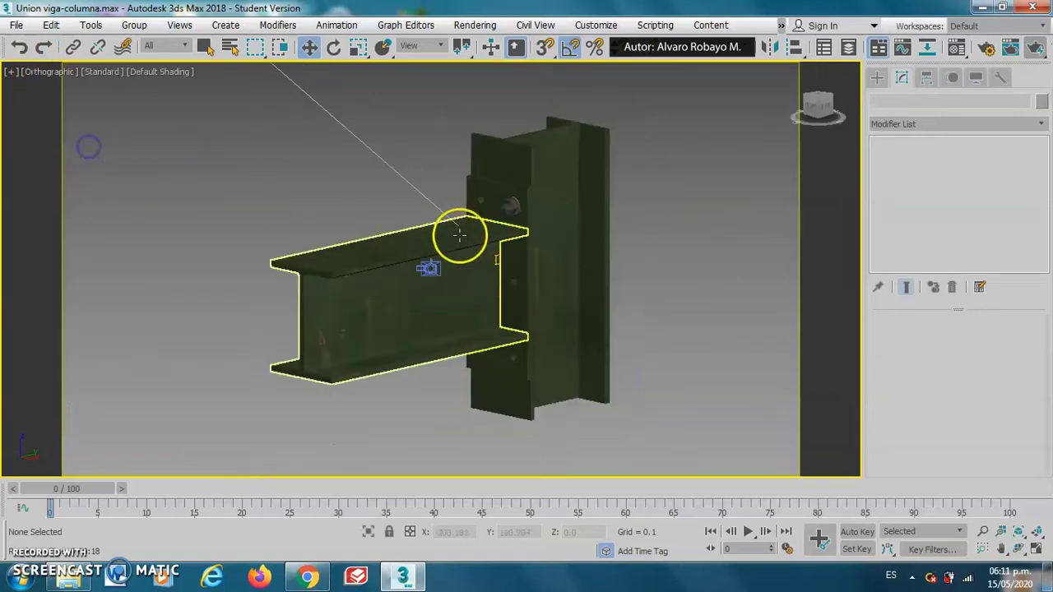
pyautogui.scroll(5, 487, 213)
pyautogui.moveTo(542, 196); pyautogui.dragTo(525, 256, button='middle')
pyautogui.rightClick(264, 181)
pyautogui.moveTo(618, 236); pyautogui.dragTo(562, 232, button='middle')
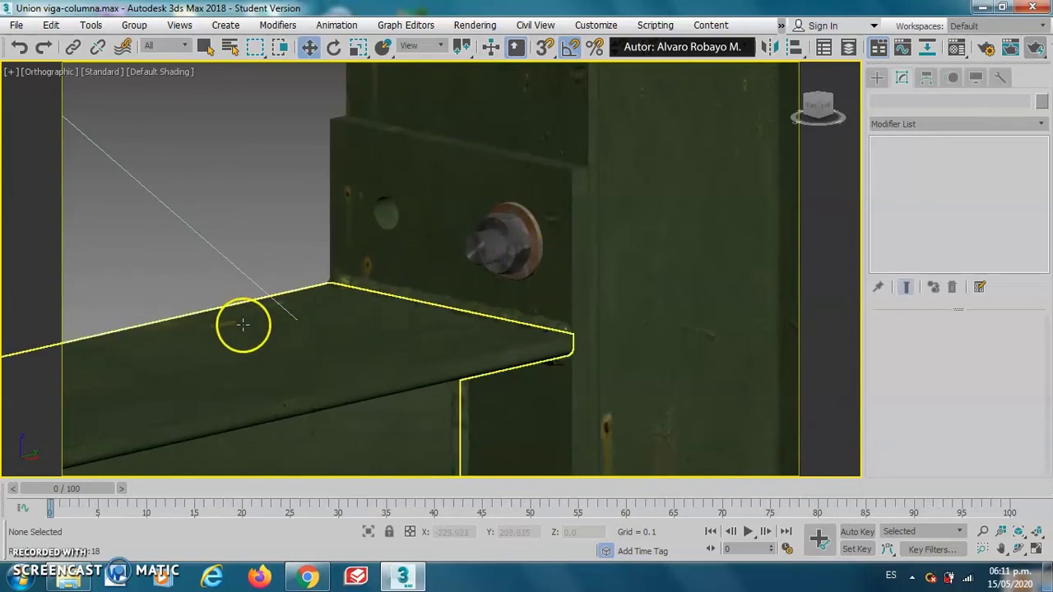
# - Examine the bolt and second washer from the rear side of the column flange
pyautogui.scroll(-3, 504, 258)
pyautogui.click(504, 257)
pyautogui.keyDown('alt'); pyautogui.moveTo(552, 287); pyautogui.dragTo(423, 290, button='middle'); pyautogui.keyUp('alt')
pyautogui.click(410, 167)
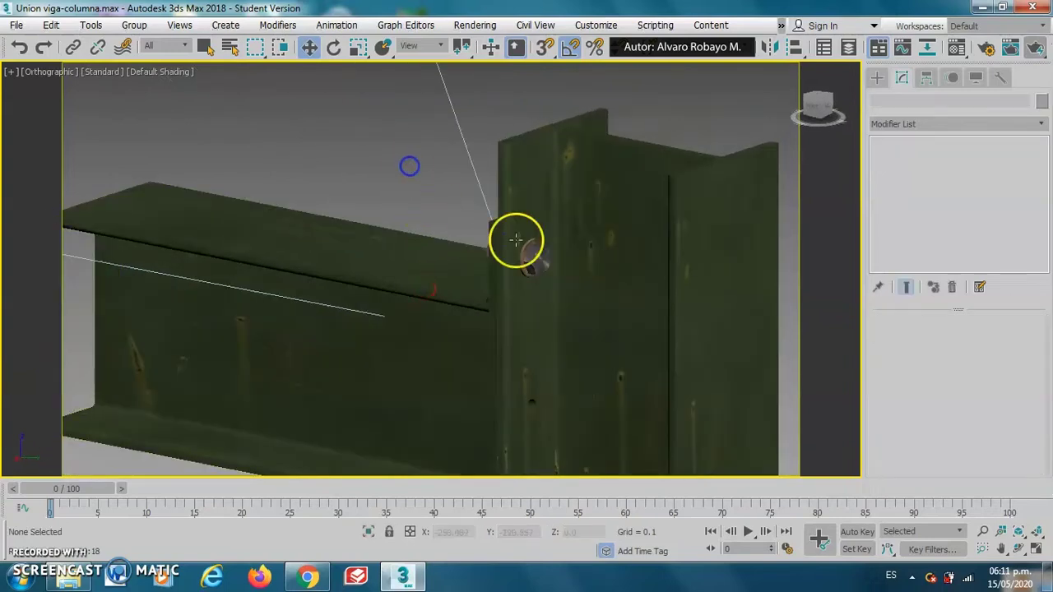
pyautogui.keyDown('alt'); pyautogui.moveTo(533, 262); pyautogui.dragTo(516, 265, button='middle'); pyautogui.keyUp('alt')
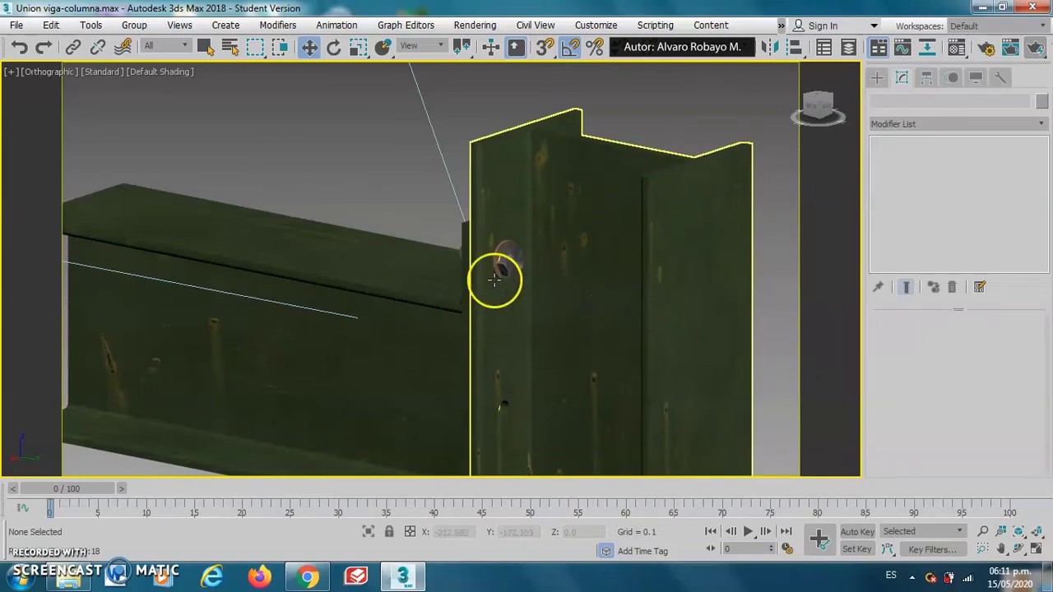
pyautogui.keyDown('alt'); pyautogui.moveTo(472, 287); pyautogui.dragTo(581, 219, button='middle'); pyautogui.keyUp('alt')
pyautogui.click(540, 266)
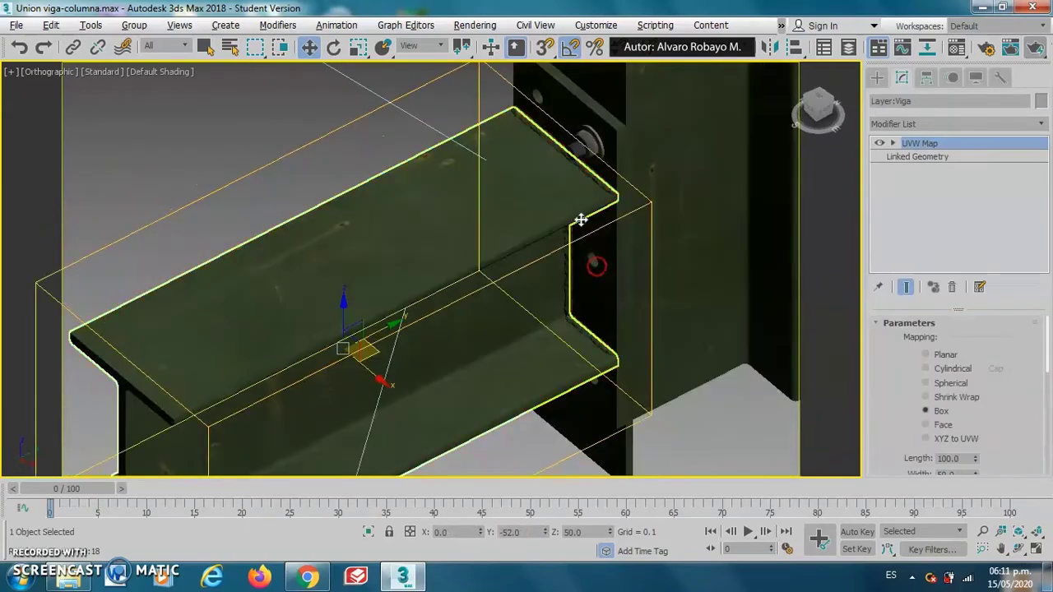
# - Examine the weld beads that join the beam's flanges and web to the connection plate
pyautogui.click(400, 87)
pyautogui.keyDown('alt'); pyautogui.moveTo(526, 150); pyautogui.dragTo(468, 244, button='middle'); pyautogui.keyUp('alt')
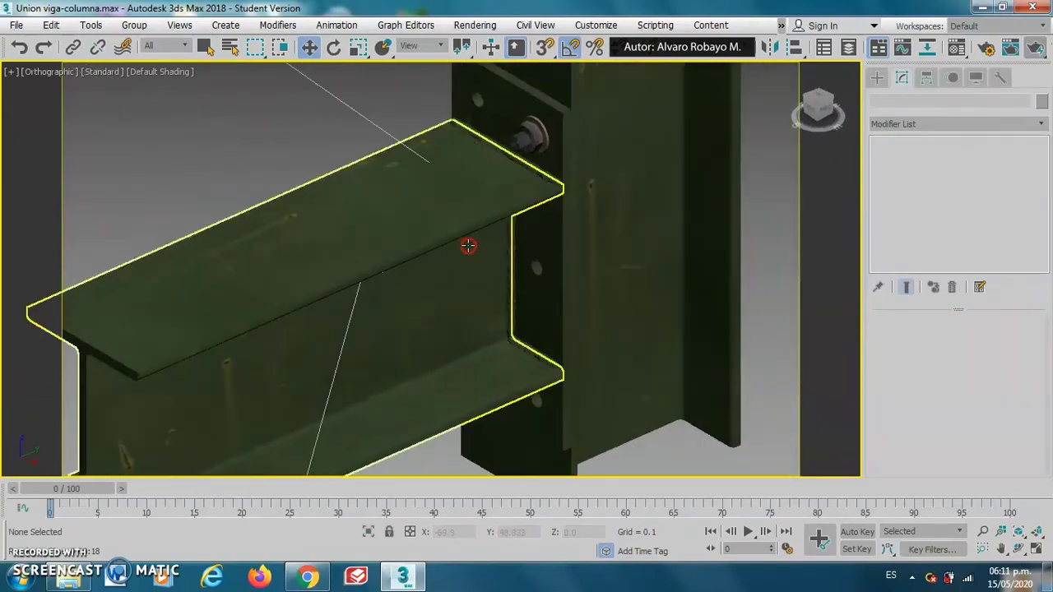
pyautogui.scroll(3, 556, 266)
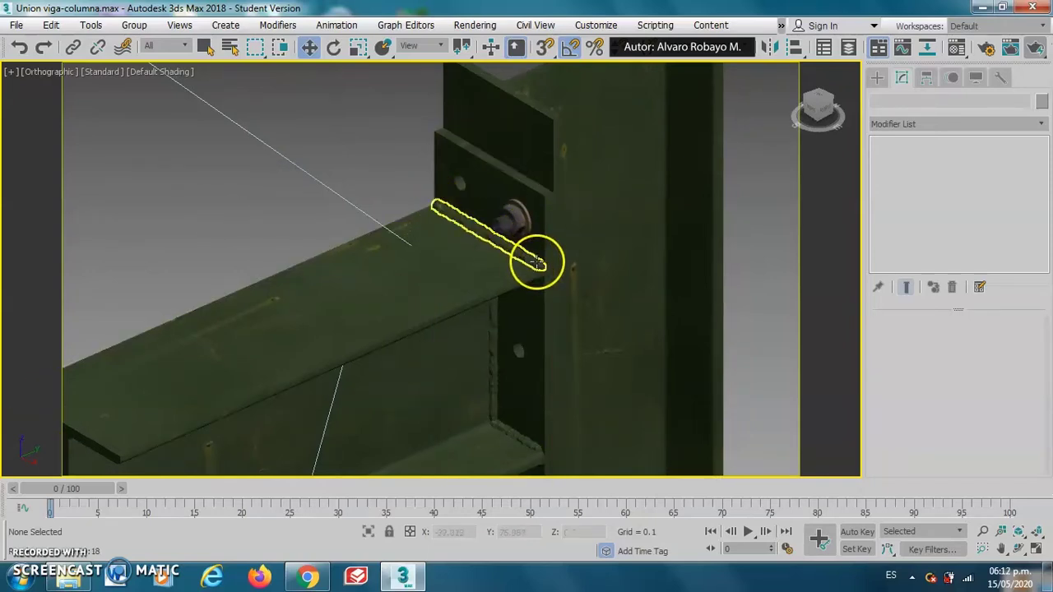
pyautogui.moveTo(539, 263); pyautogui.dragTo(530, 213, button='middle')
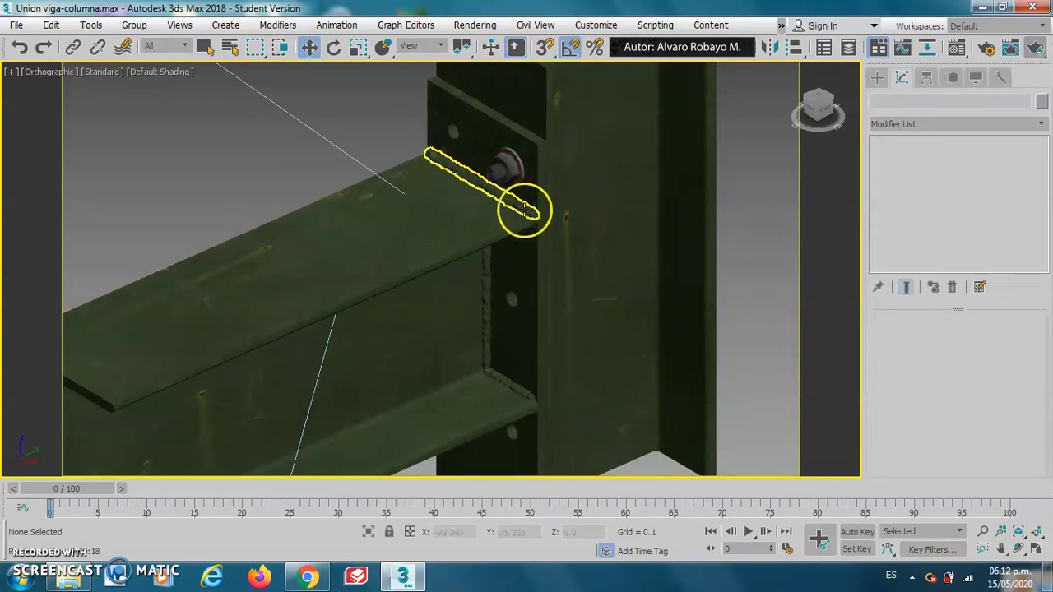
pyautogui.click(487, 217)
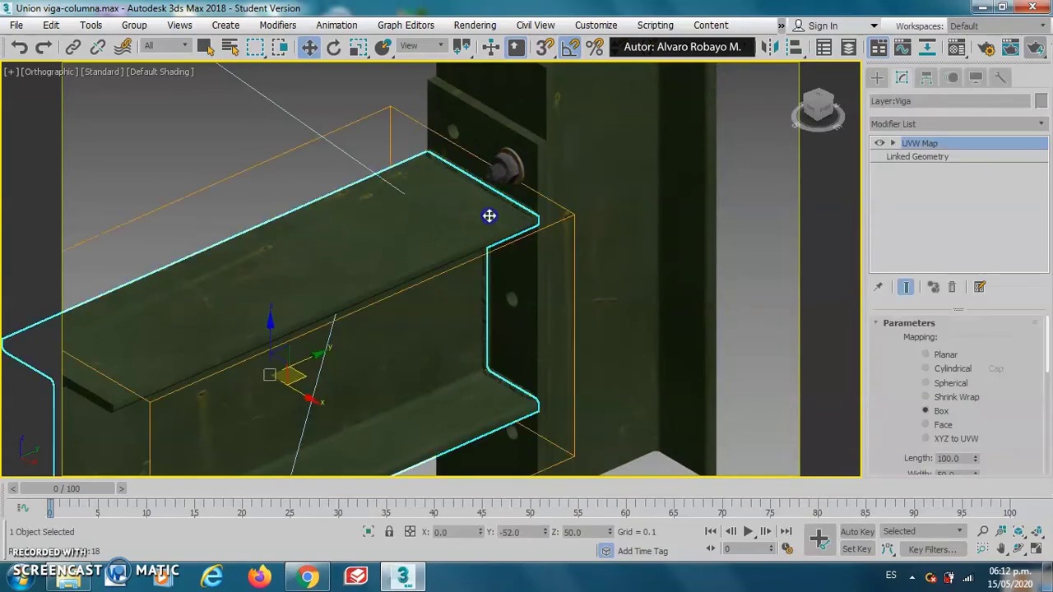
pyautogui.keyDown('alt'); pyautogui.moveTo(518, 257); pyautogui.dragTo(521, 201, button='middle'); pyautogui.keyUp('alt')
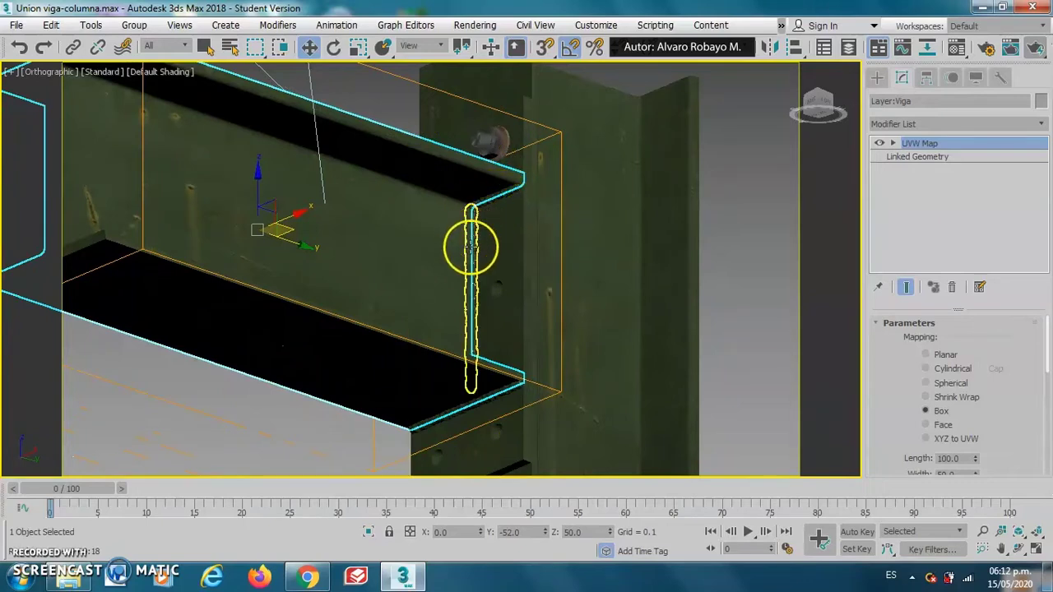
pyautogui.keyDown('alt'); pyautogui.moveTo(469, 267); pyautogui.dragTo(475, 329, button='middle'); pyautogui.keyUp('alt')
pyautogui.moveTo(498, 275); pyautogui.dragTo(541, 352, button='middle')
pyautogui.scroll(-3, 423, 263)
pyautogui.click(313, 155)
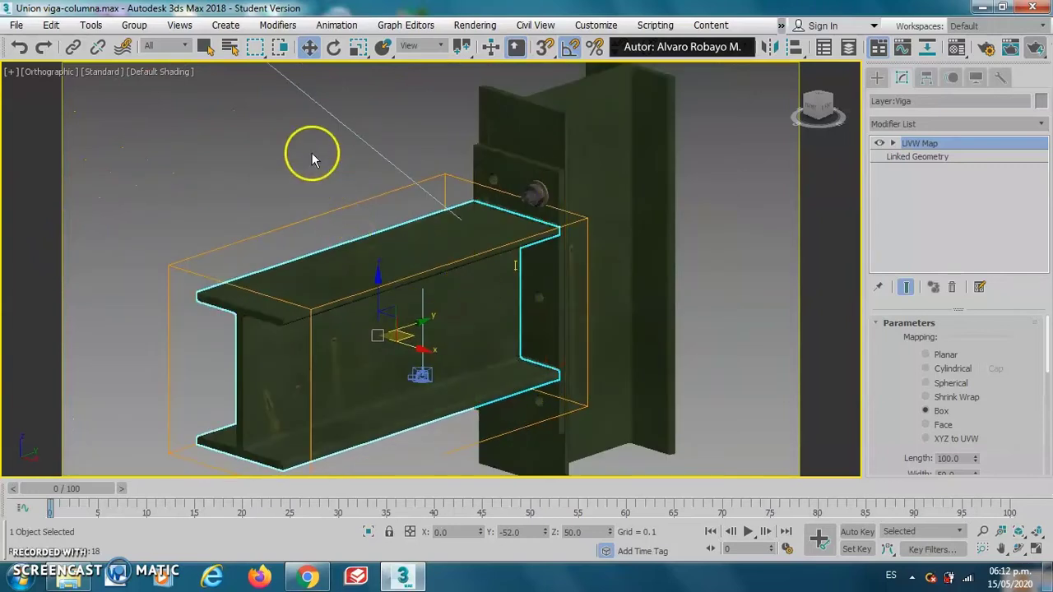
# - Identify the remaining structural parts by selecting the connection plate and the column, and leave nothing selected
pyautogui.moveTo(501, 316); pyautogui.dragTo(482, 288, button='middle')
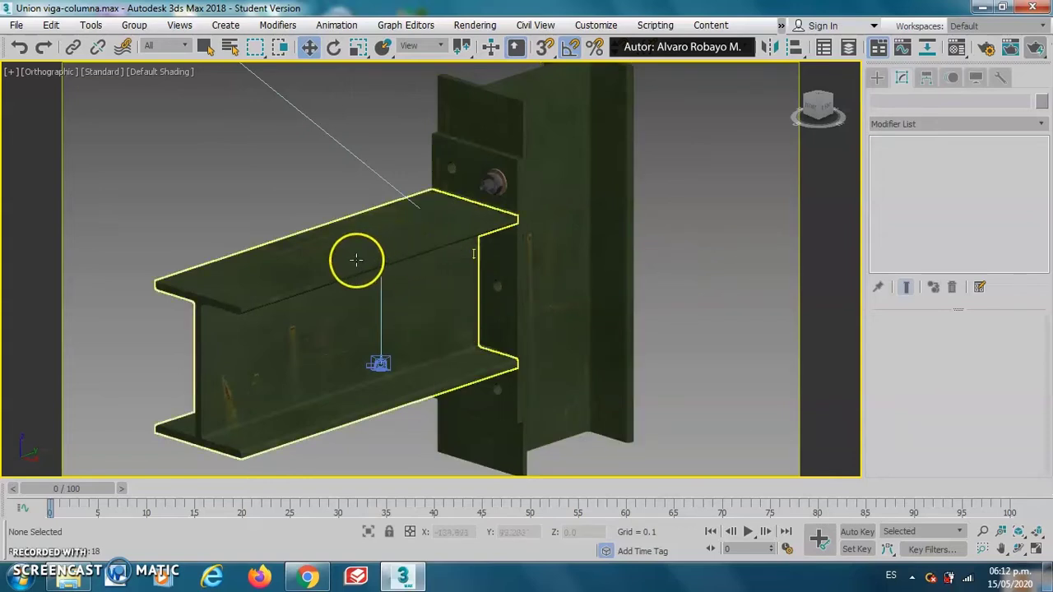
pyautogui.click(247, 311)
pyautogui.click(117, 192)
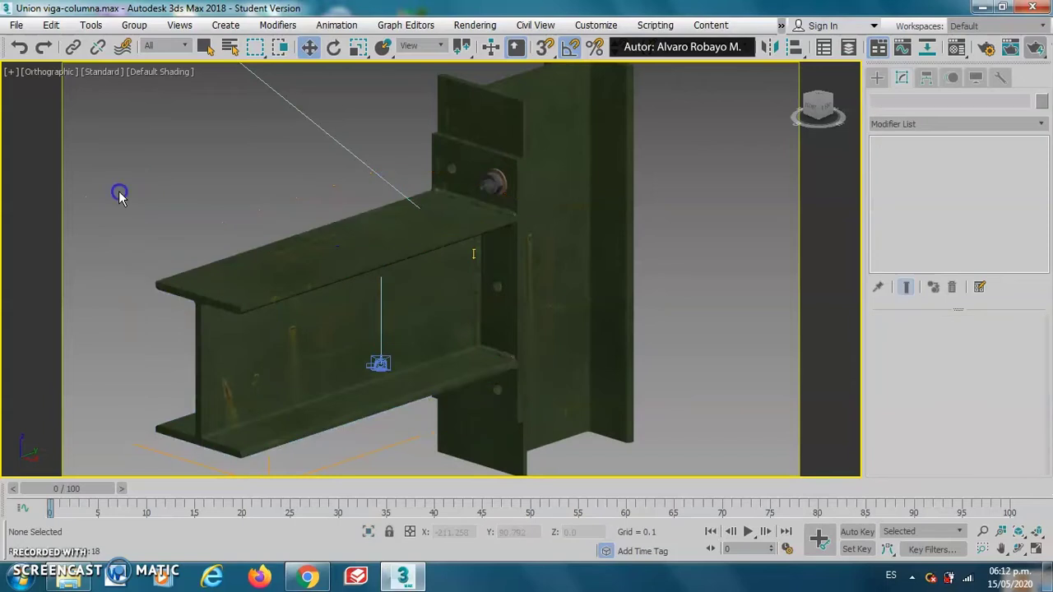
pyautogui.click(446, 168)
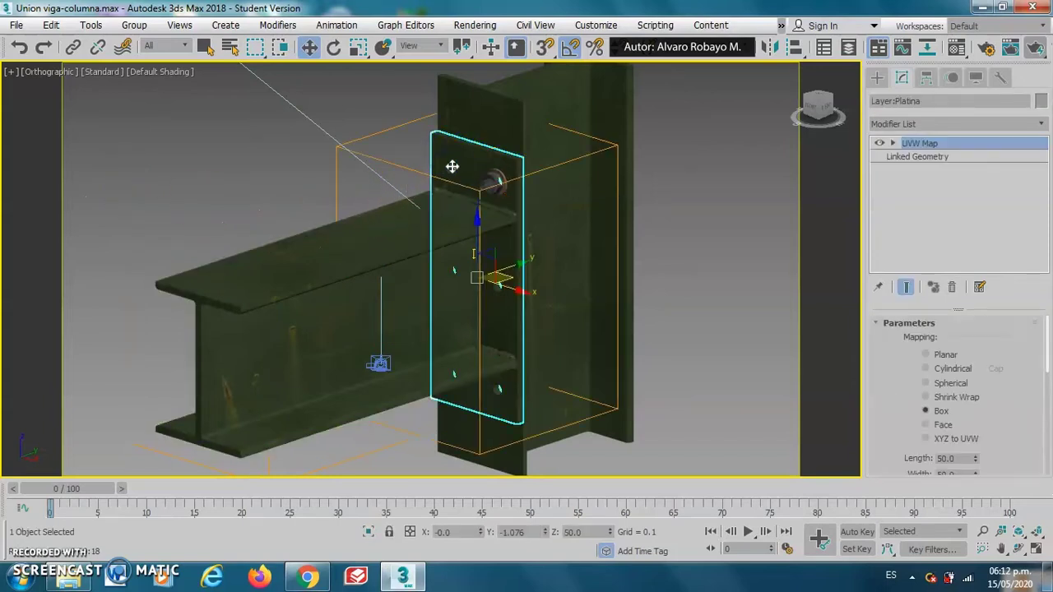
pyautogui.click(481, 184)
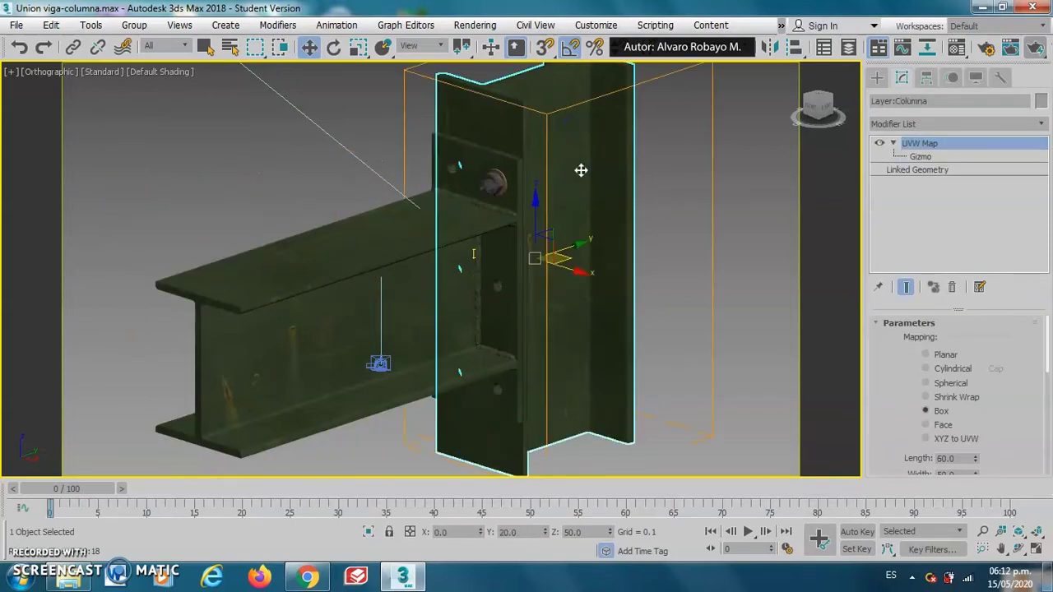
pyautogui.scroll(-2, 704, 228)
pyautogui.moveTo(705, 228); pyautogui.dragTo(620, 250, button='middle')
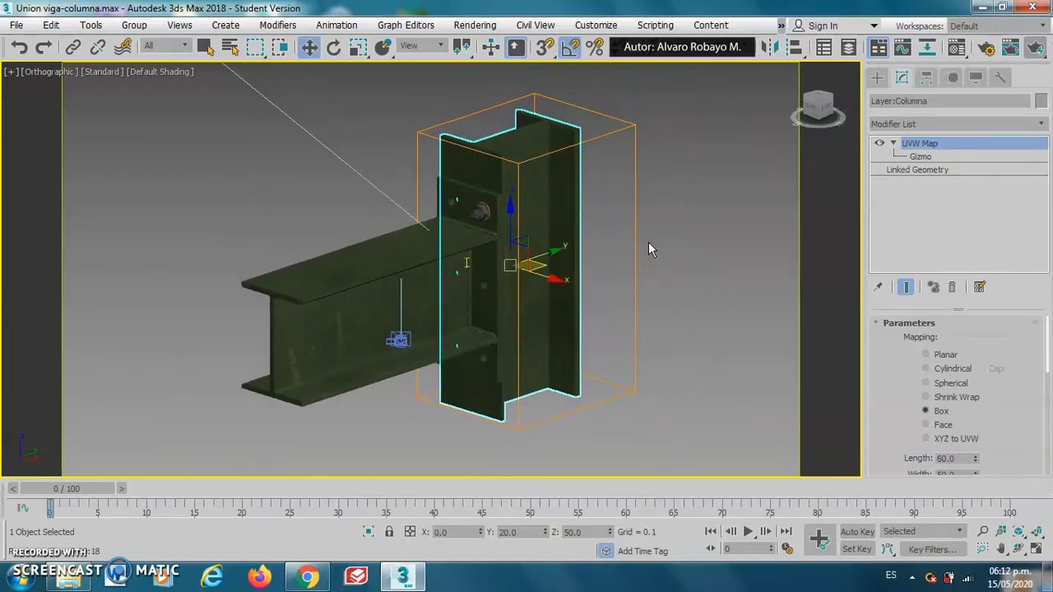
pyautogui.moveTo(592, 223); pyautogui.dragTo(592, 236, button='middle')
pyautogui.click(686, 216)
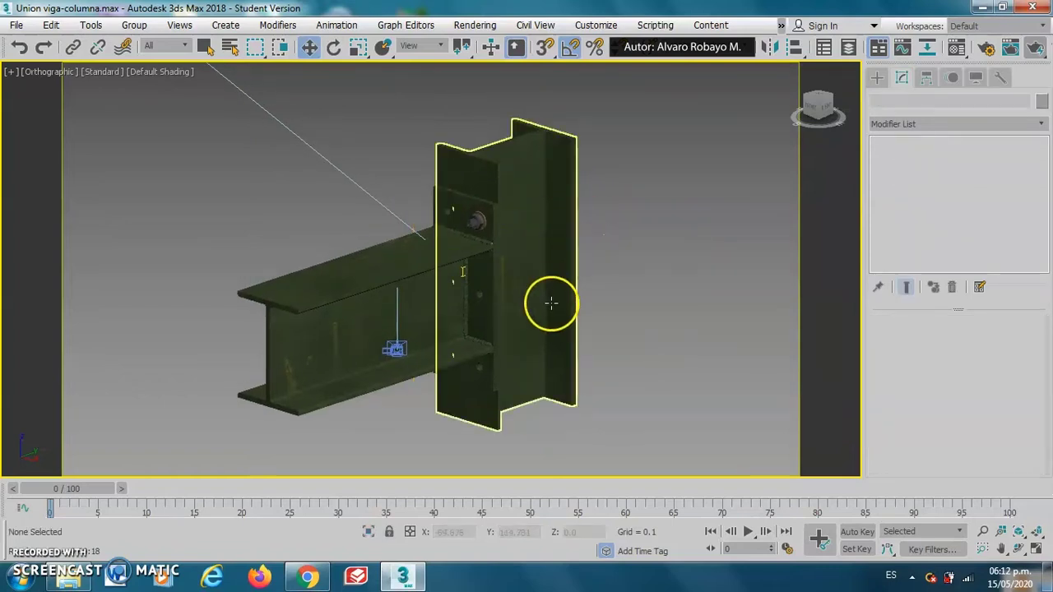
# - Switch to the Trimestre V folder in Windows Explorer and preview the storyboard image Tabla de eventos.jpg
pyautogui.click(68, 576)
pyautogui.click(322, 449)
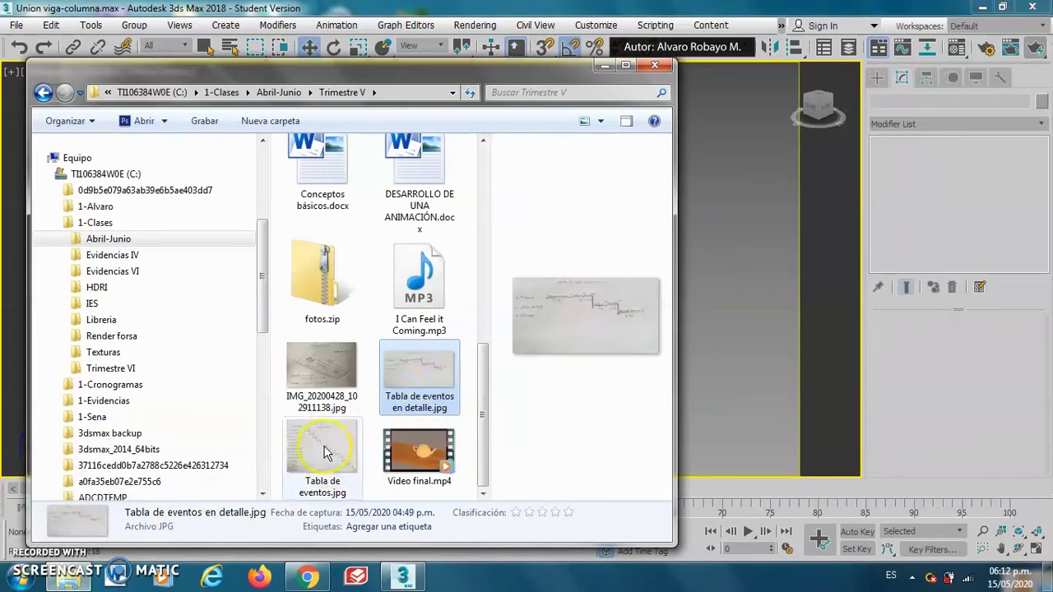
pyautogui.rightClick(326, 444)
pyautogui.click(377, 160)
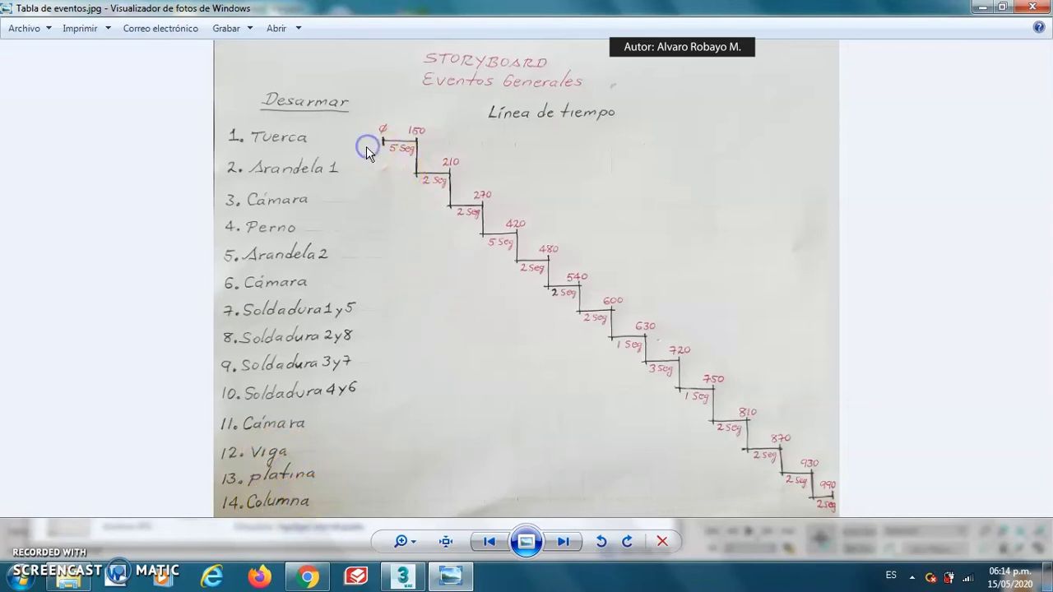
# - Examine the general events storyboard, reading the disassembly order and each event's duration and end frame along the timeline
pyautogui.scroll(1, 364, 142)
pyautogui.scroll(1, 238, 140)
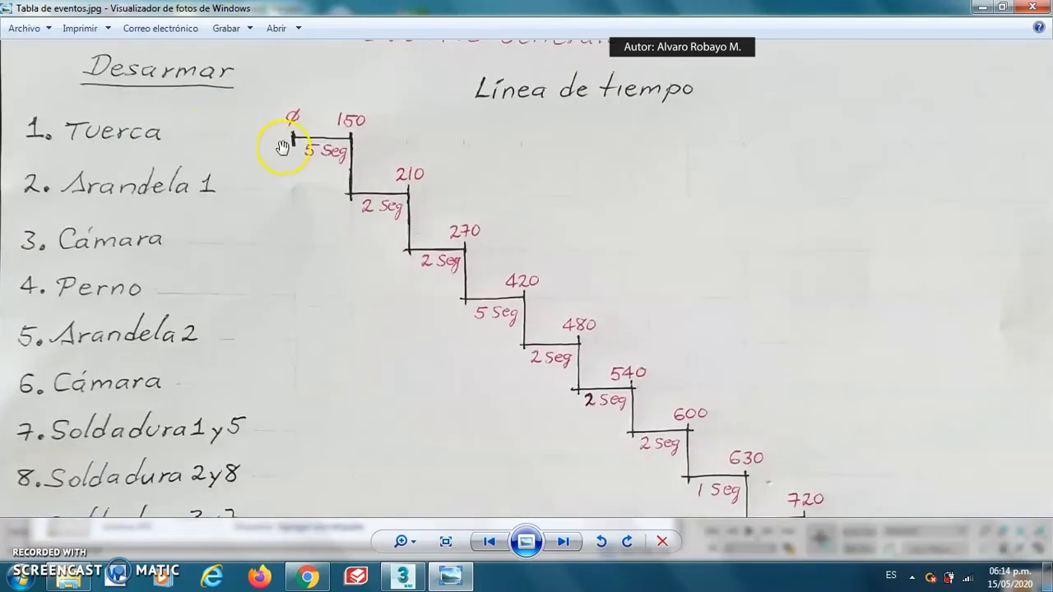
pyautogui.moveTo(254, 206); pyautogui.dragTo(392, 258)
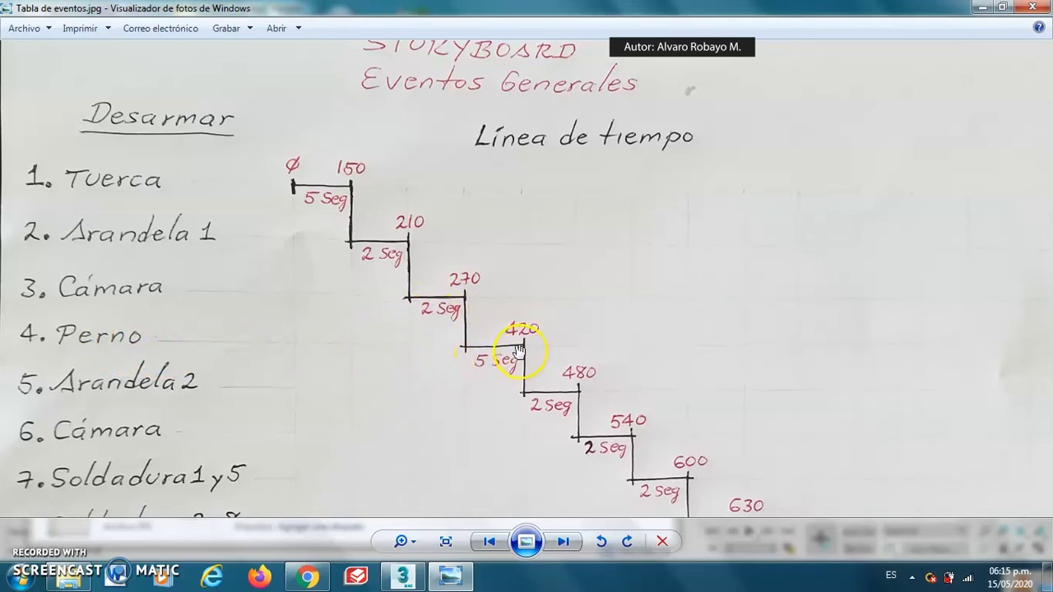
pyautogui.scroll(-2, 519, 349)
pyautogui.moveTo(658, 426); pyautogui.dragTo(646, 298)
pyautogui.moveTo(881, 483); pyautogui.dragTo(871, 416)
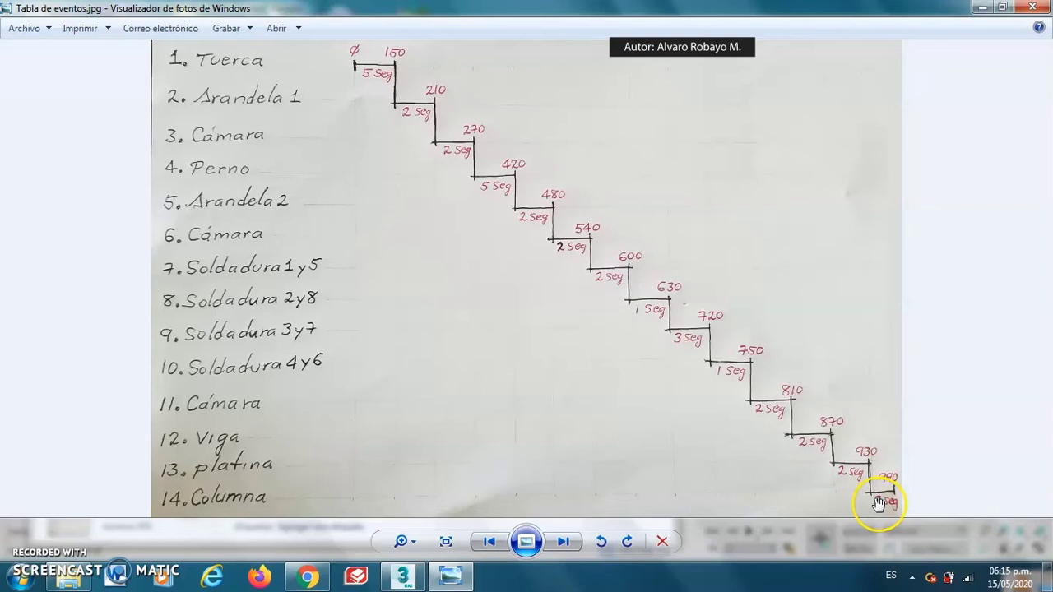
pyautogui.scroll(1, 891, 501)
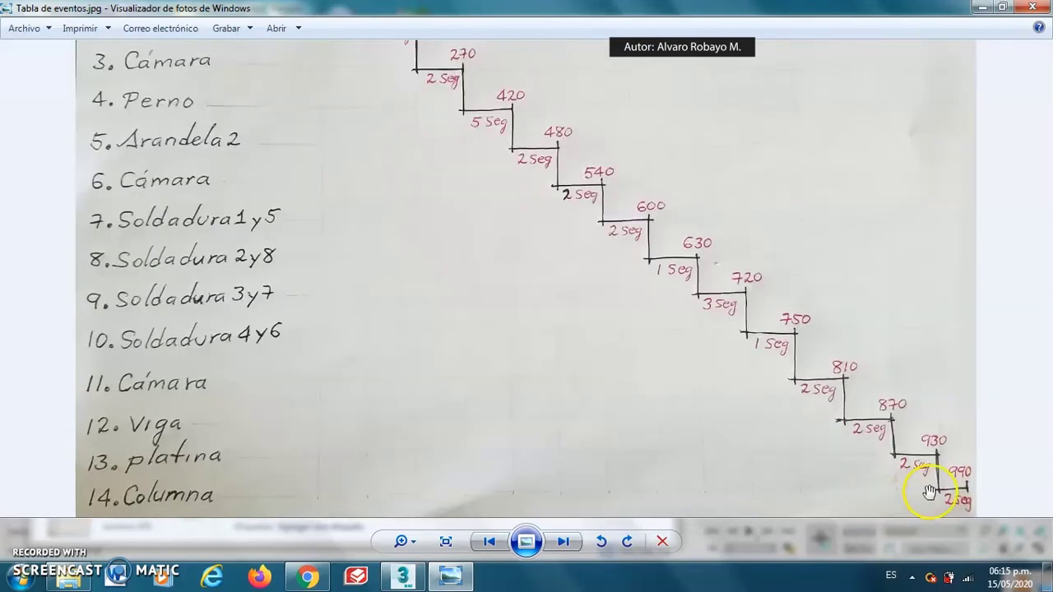
pyautogui.scroll(1, 929, 491)
pyautogui.moveTo(909, 474); pyautogui.dragTo(568, 329)
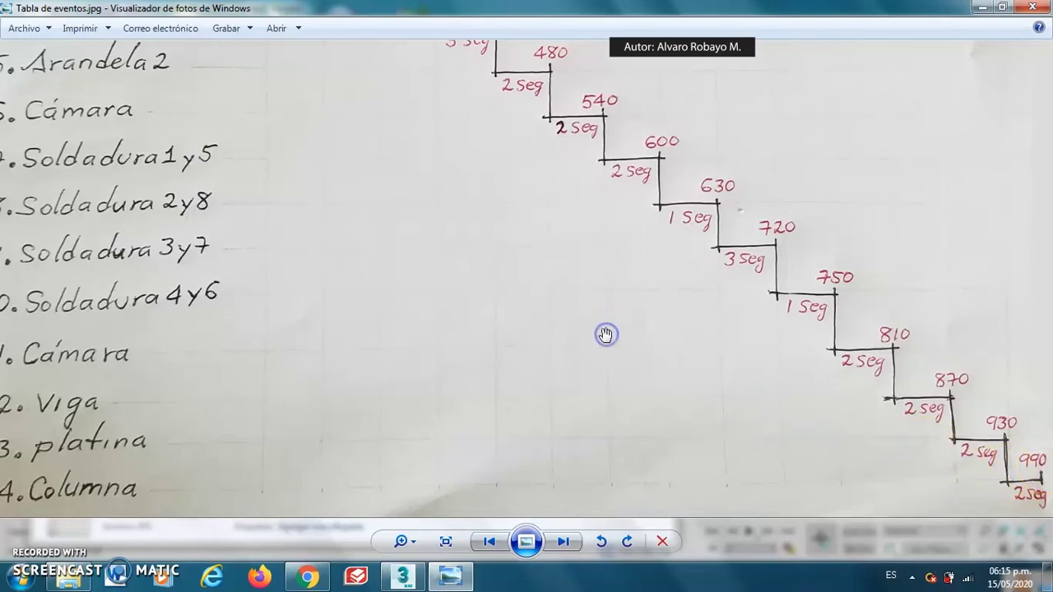
pyautogui.scroll(-1, 606, 335)
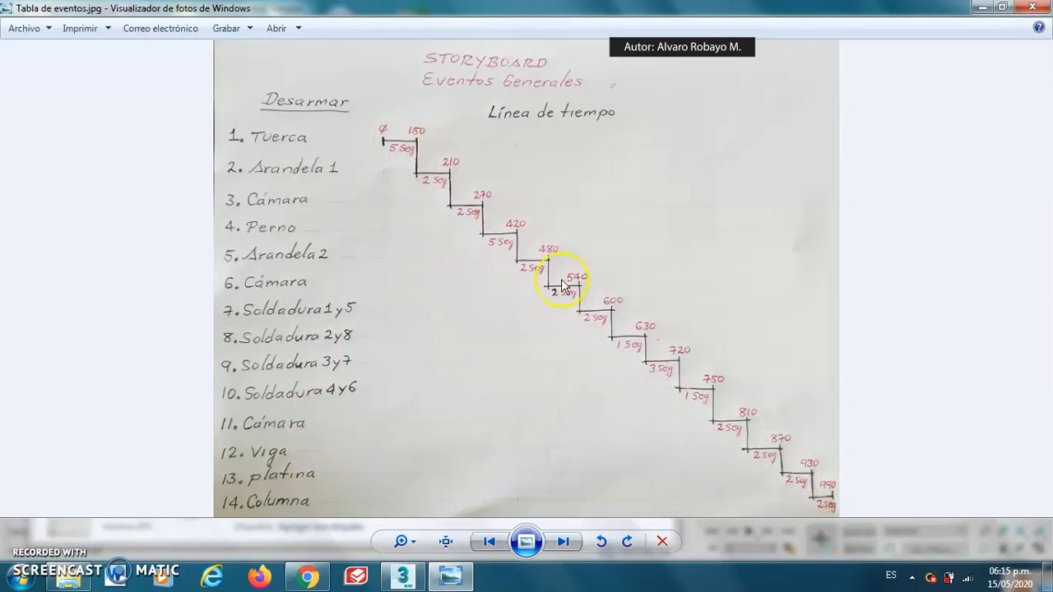
pyautogui.scroll(1, 381, 130)
pyautogui.scroll(1, 376, 130)
pyautogui.moveTo(280, 197); pyautogui.dragTo(587, 334)
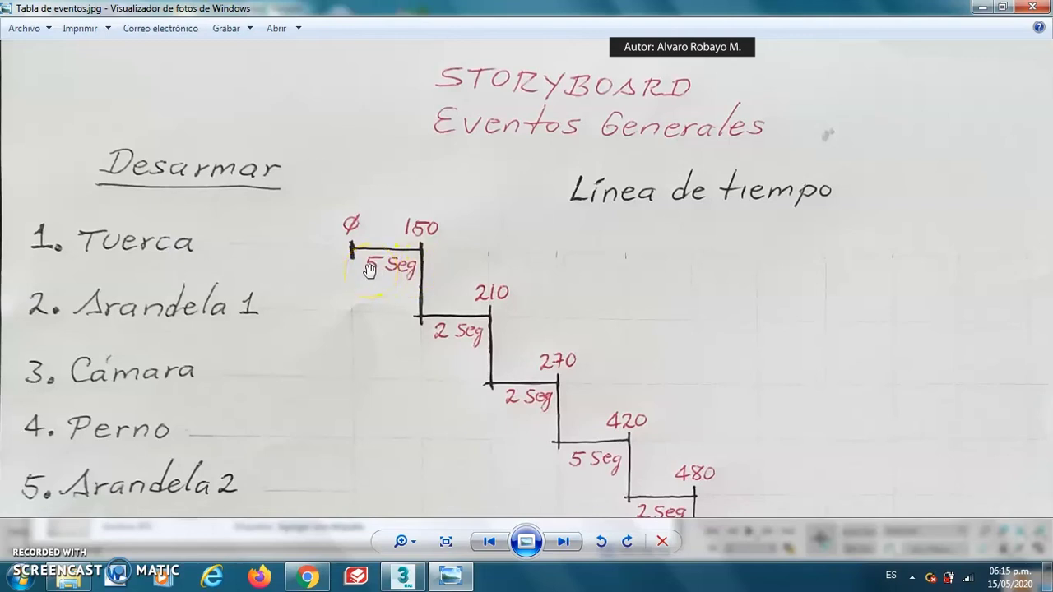
# - Close the general storyboard and preview Tabla de eventos en detalle.jpg to read the detailed event breakdown
pyautogui.click(1031, 9)
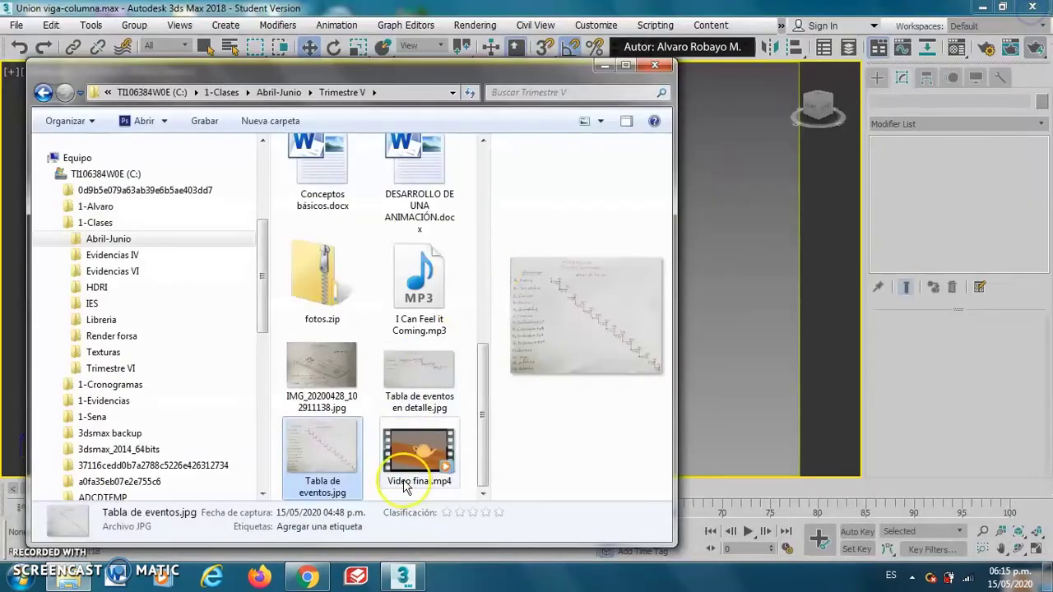
pyautogui.rightClick(415, 370)
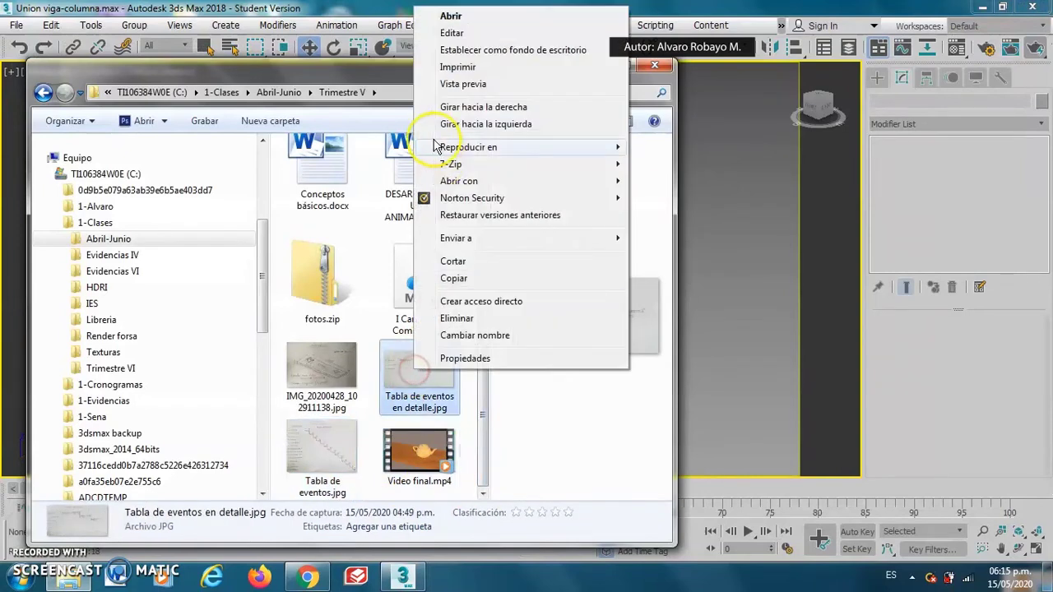
pyautogui.click(471, 84)
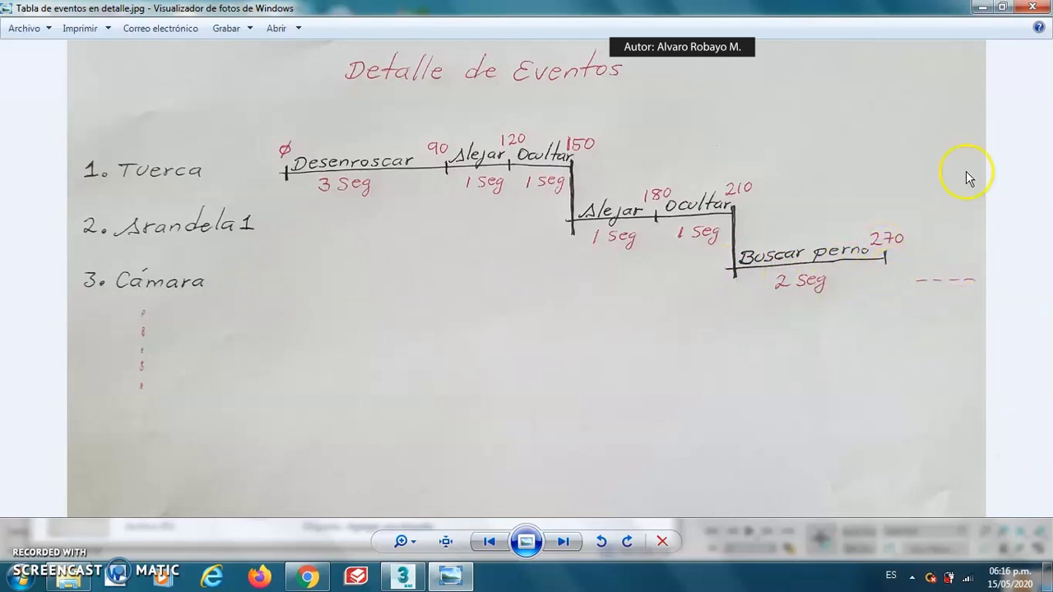
# - Close the detailed storyboard, minimize the folder window and return to 3ds Max to review the beam-column joint
pyautogui.click(1033, 9)
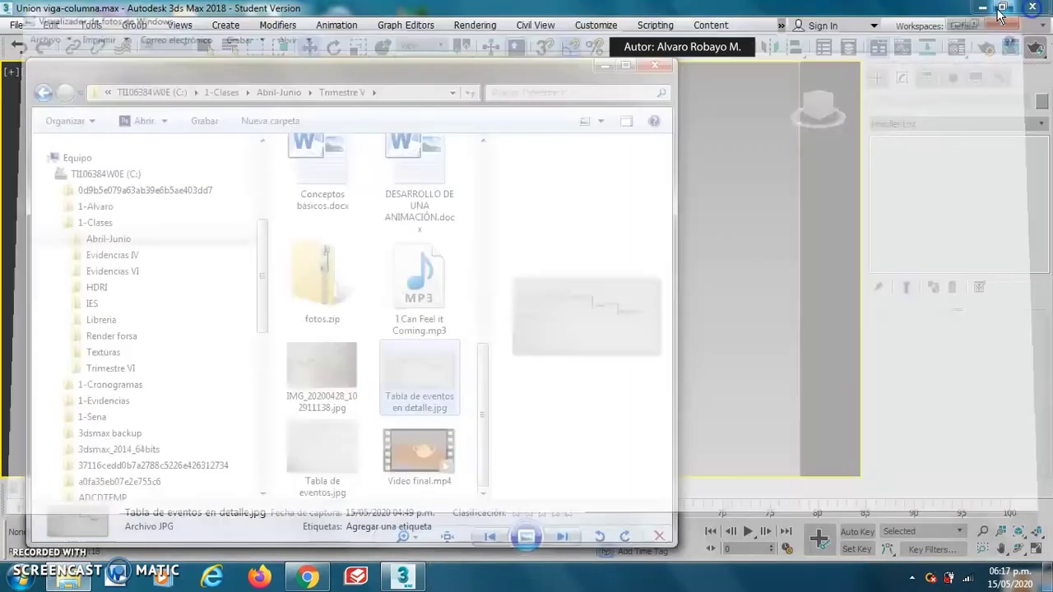
pyautogui.click(601, 66)
pyautogui.click(400, 271)
pyautogui.keyDown('alt'); pyautogui.moveTo(399, 270); pyautogui.dragTo(506, 245, button='middle'); pyautogui.keyUp('alt')
pyautogui.click(446, 293)
pyautogui.click(587, 275)
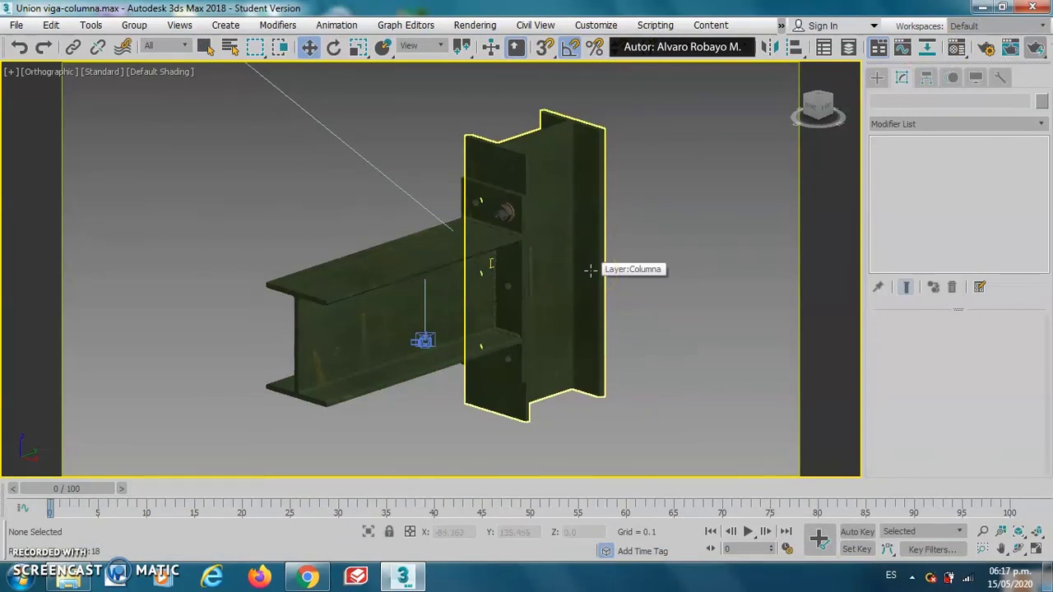
pyautogui.click(139, 465)
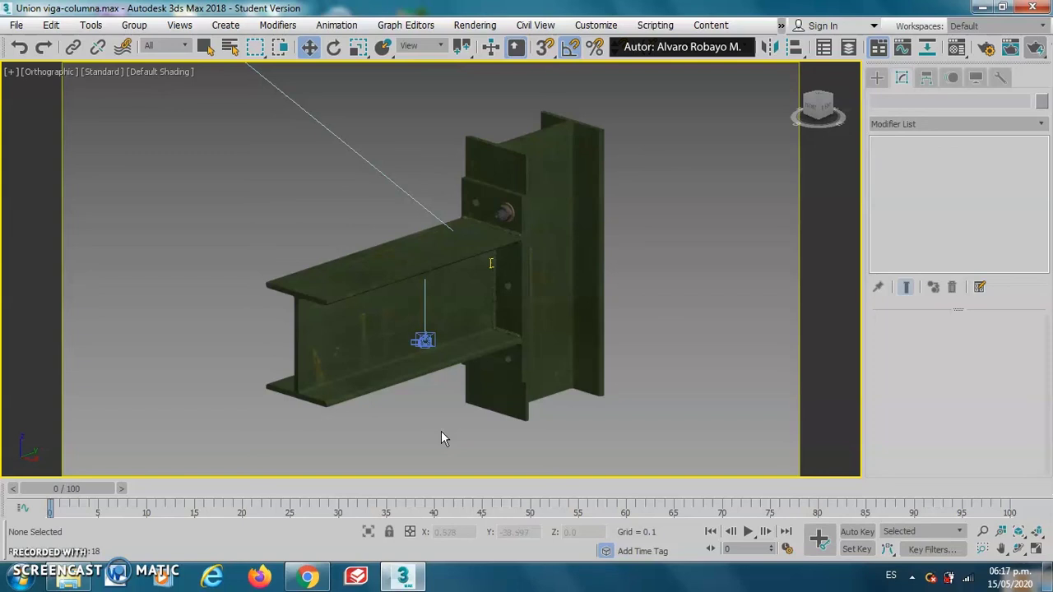
pyautogui.click(421, 428)
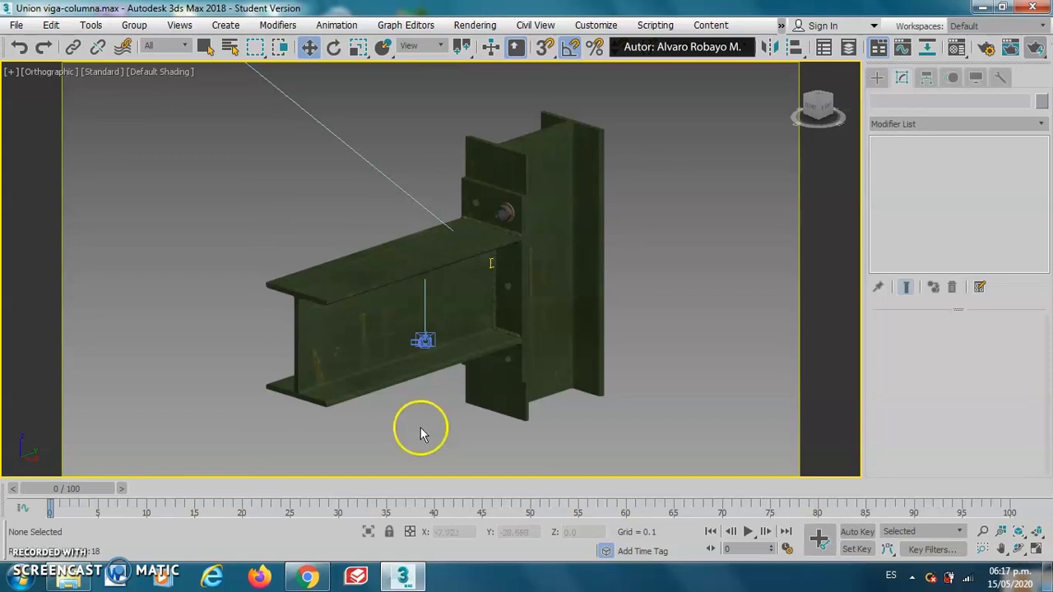